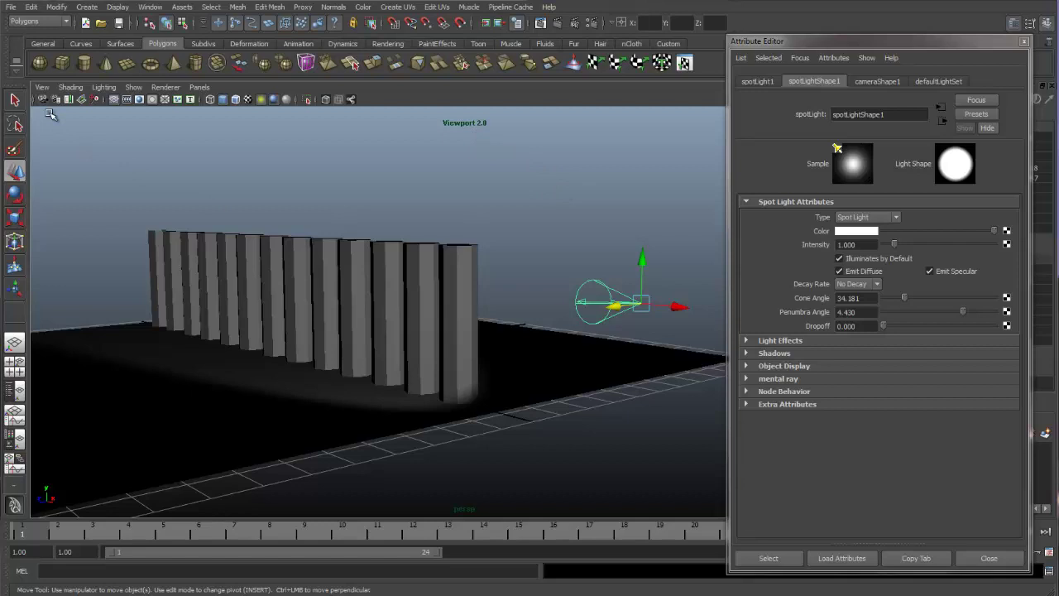
- Check the viewport lighting options and render the spotlit pillars from the perspective camera with mental ray
left_click(105, 88)
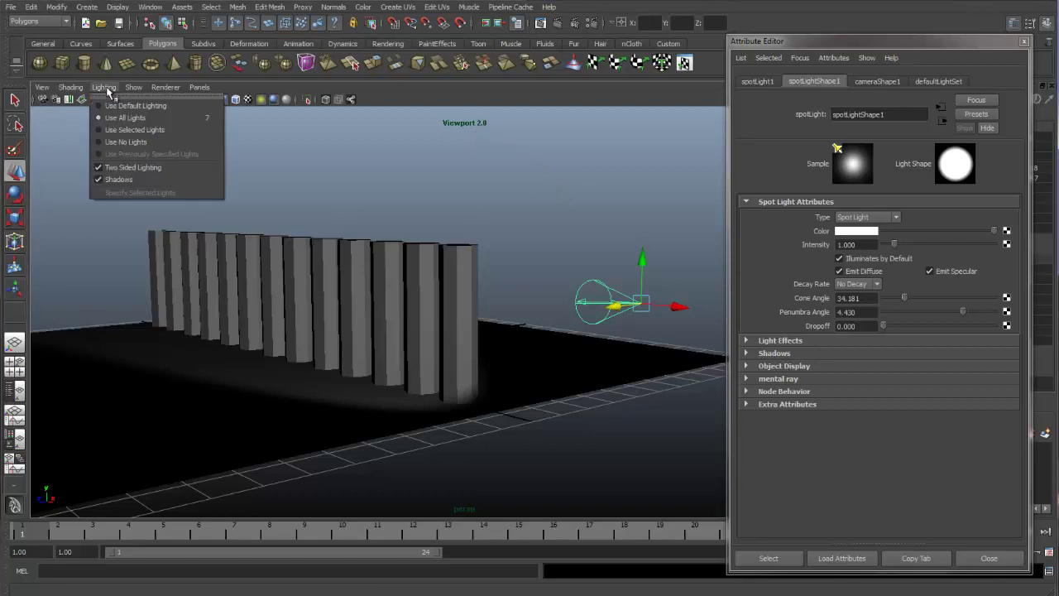
left_click(461, 346)
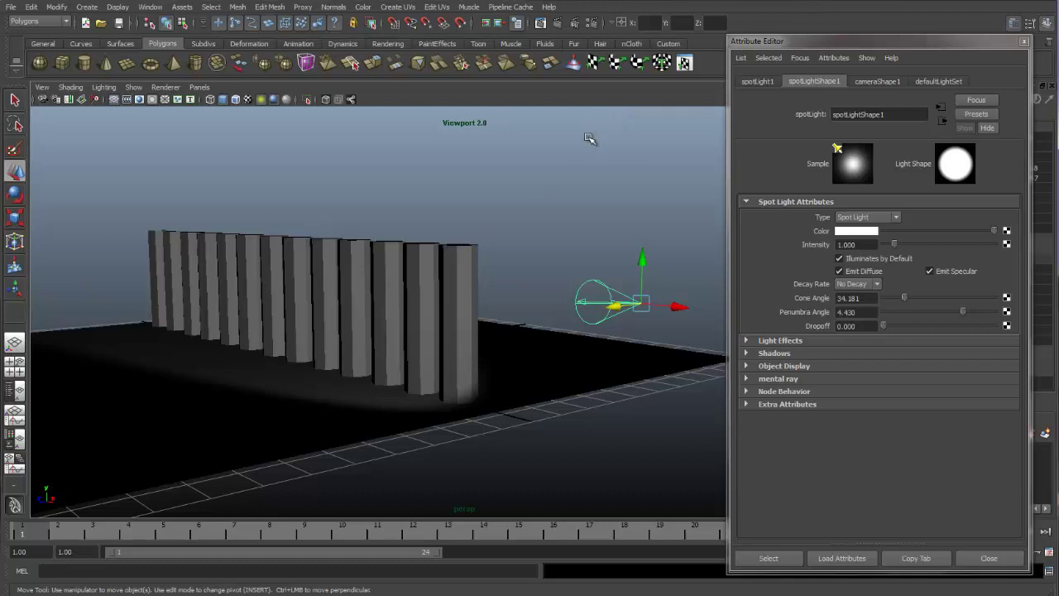
left_click(558, 26)
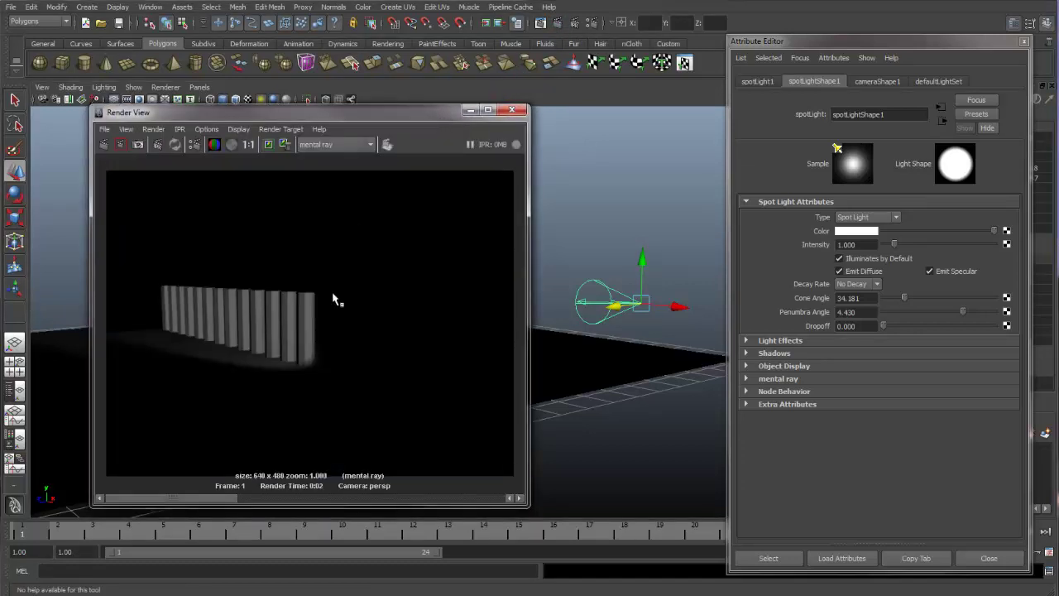
left_click_drag(391, 111, 925, 101)
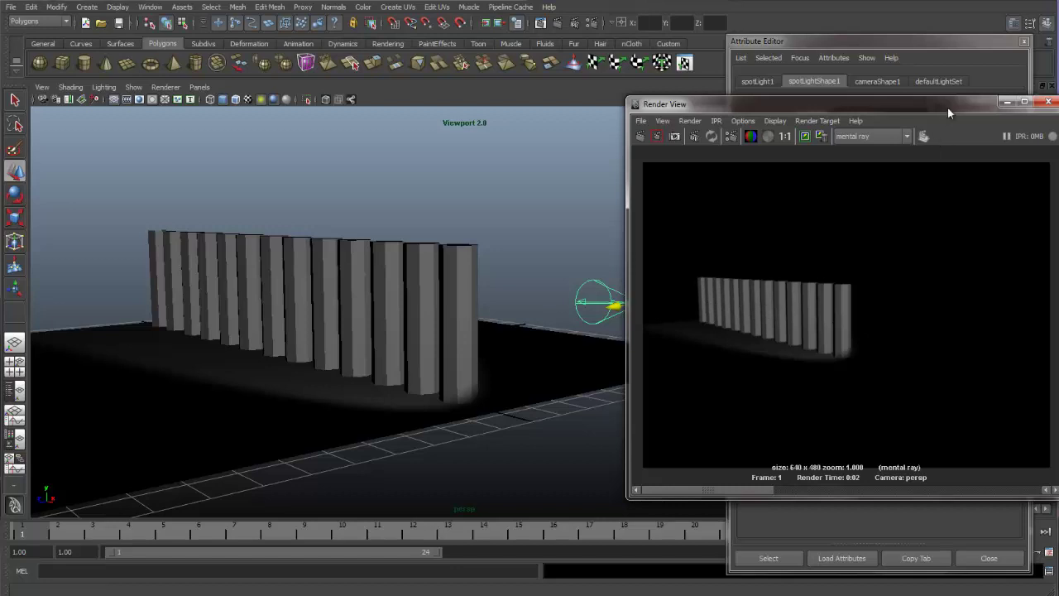
left_click_drag(947, 107, 362, 121)
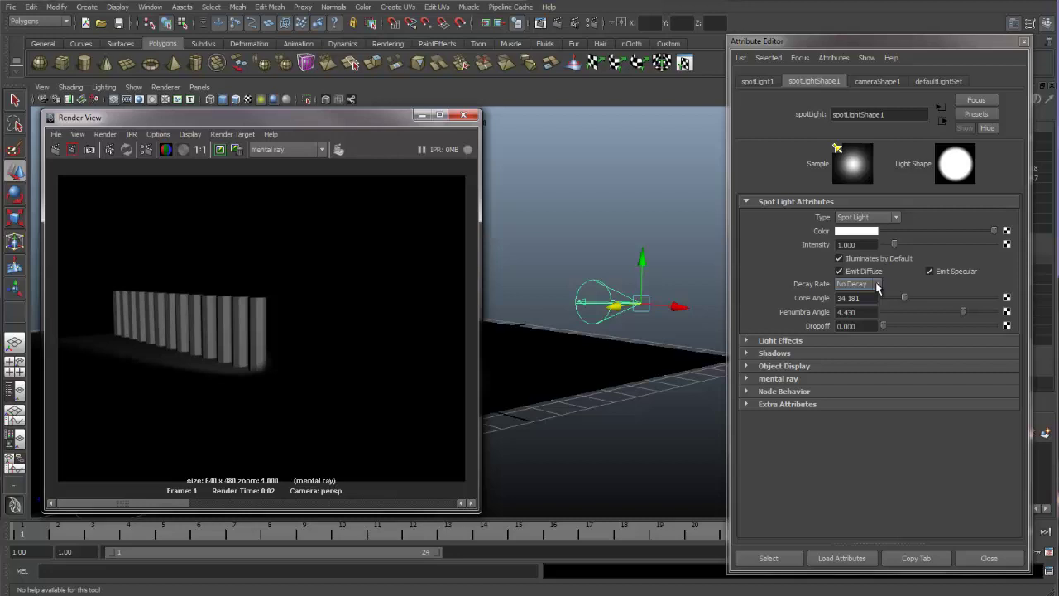
- Set the spot light's decay rate to Quadratic, keeping the existing image for comparison before rendering again
left_click(878, 286)
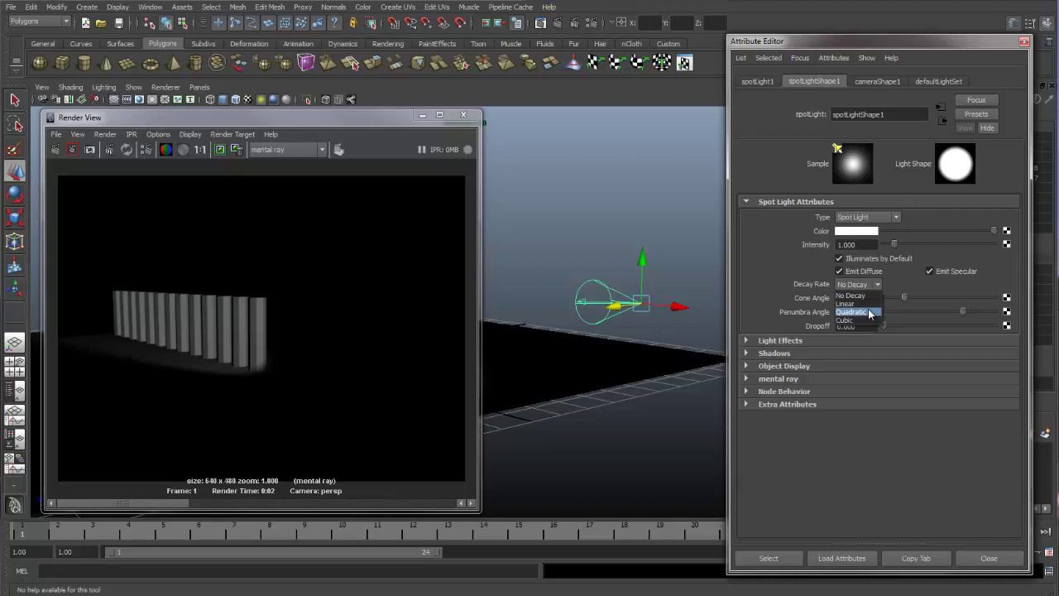
left_click(870, 311)
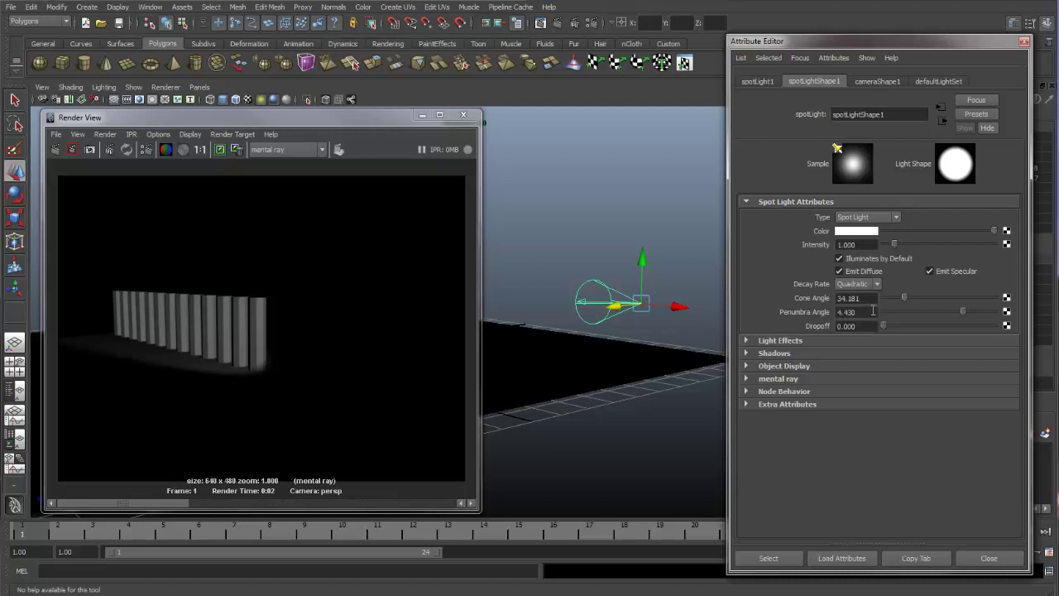
left_click(222, 150)
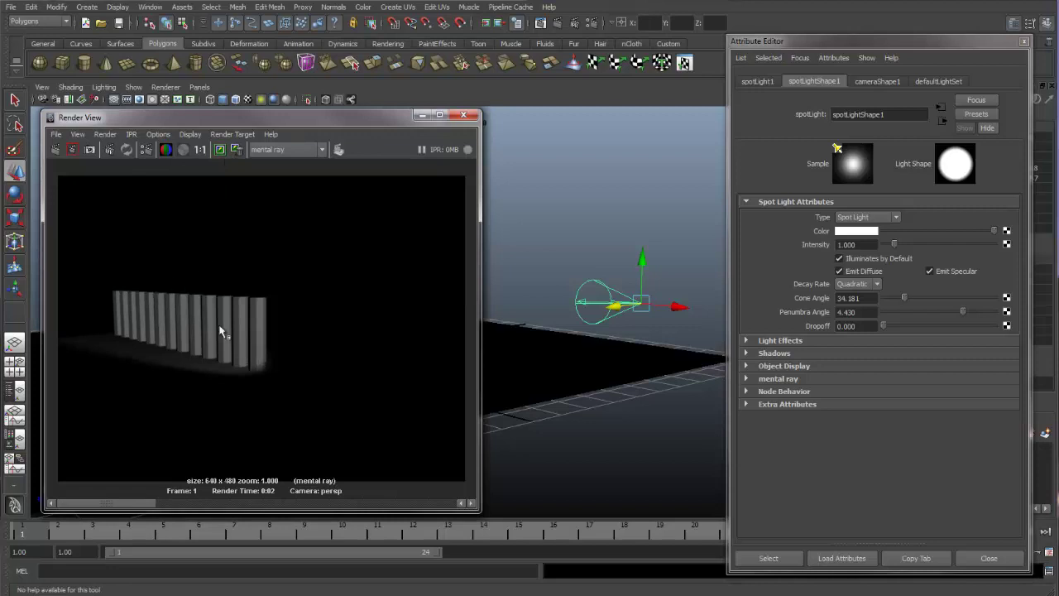
left_click(55, 150)
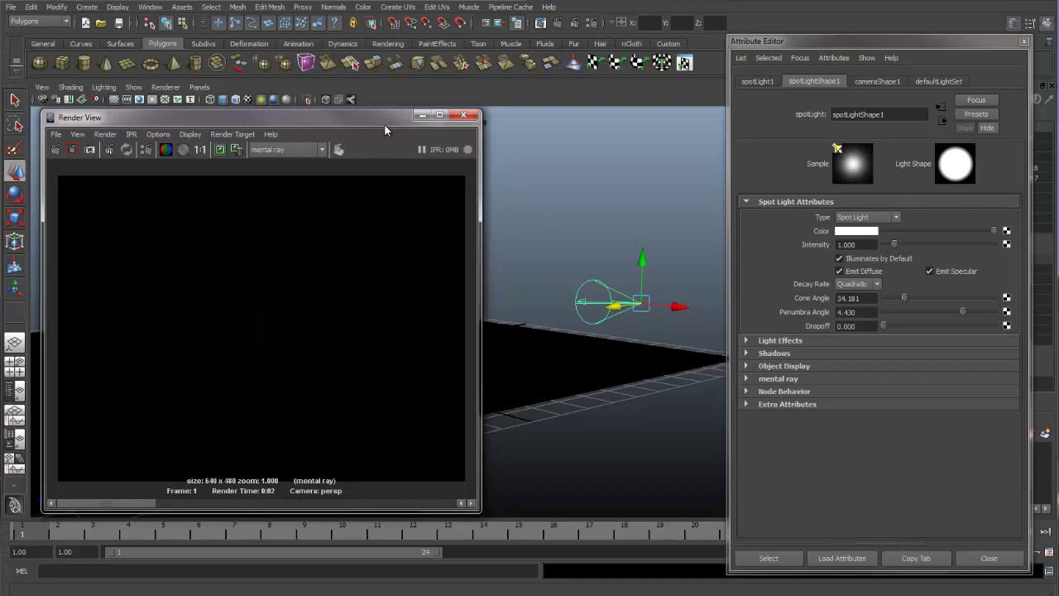
- Try a spot light intensity of 10 with the quadratic decay and re-render the pillars
left_click_drag(384, 128, 490, 487)
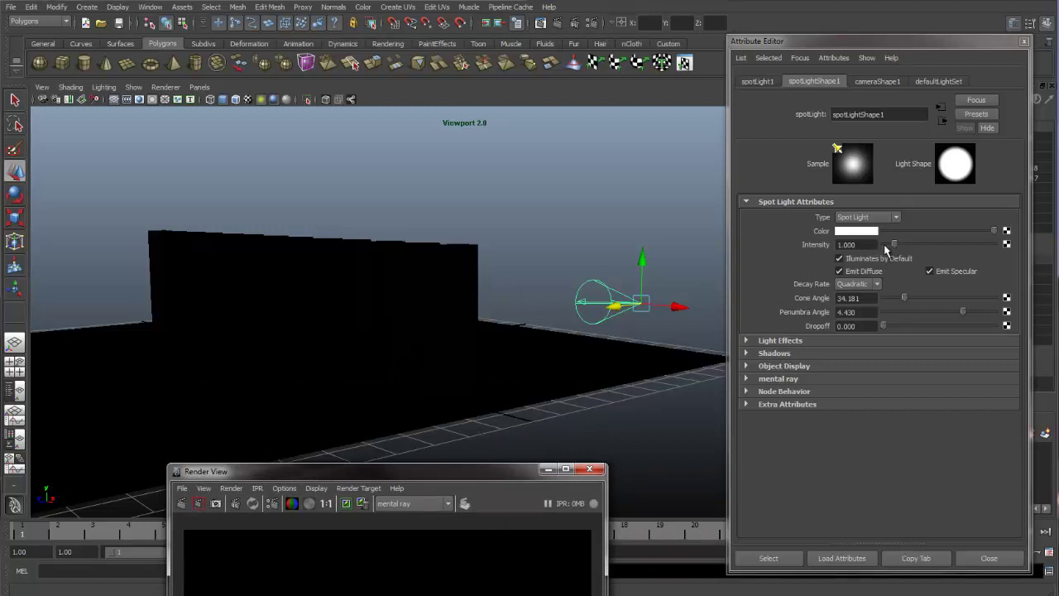
left_click_drag(899, 246, 1008, 252)
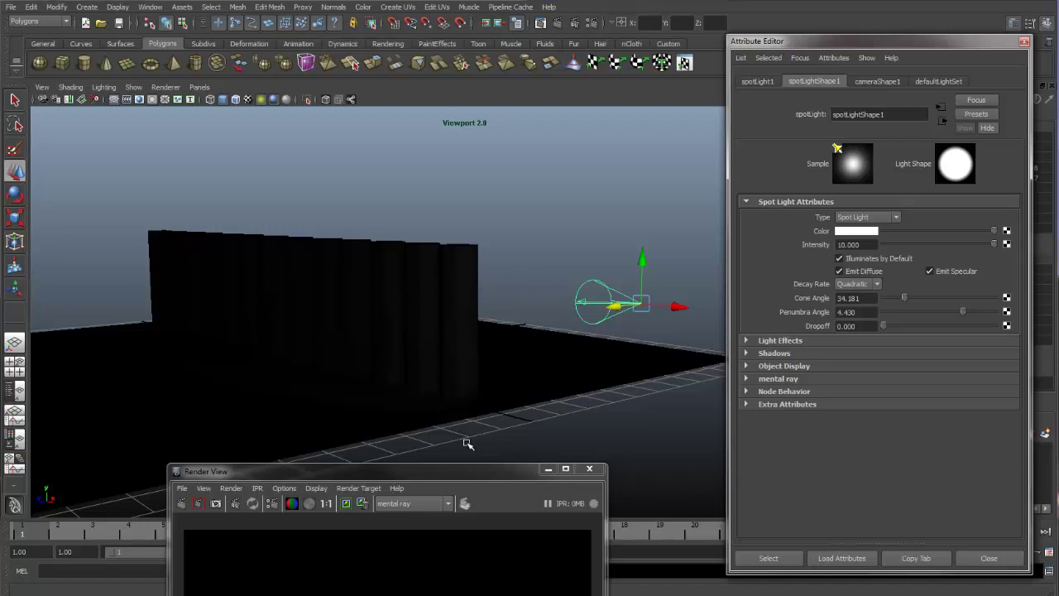
left_click_drag(474, 472, 421, 113)
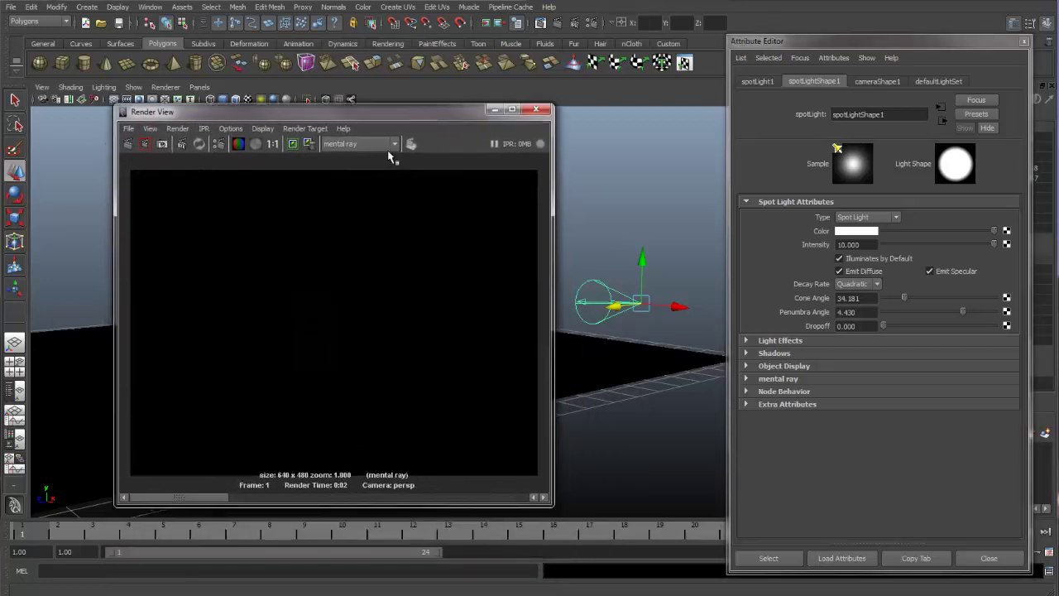
left_click(127, 143)
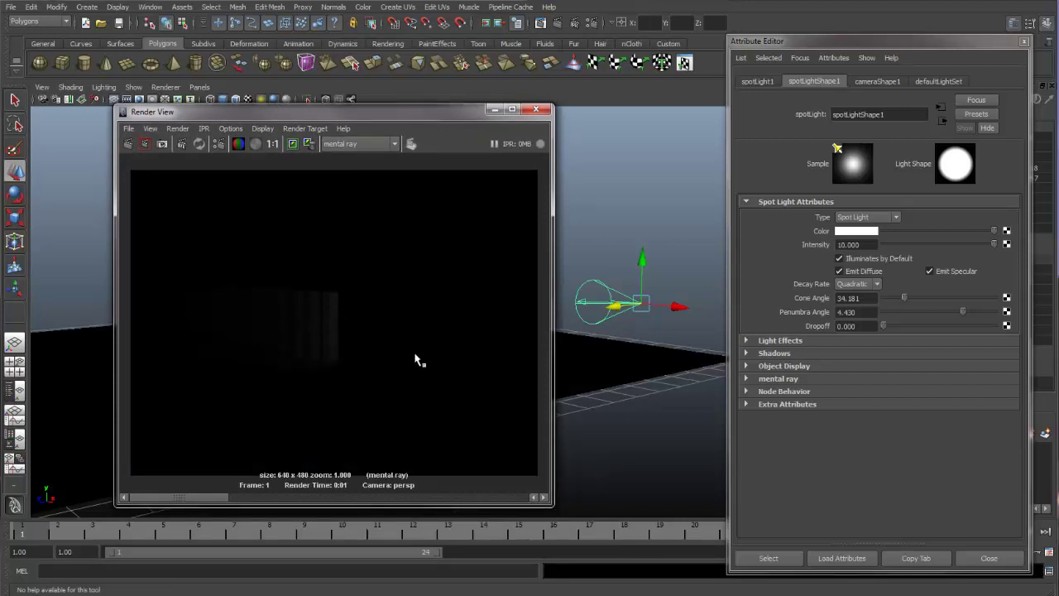
- Set the spot light's intensity to 100 and check the lit pillars in the viewport
left_click(861, 245)
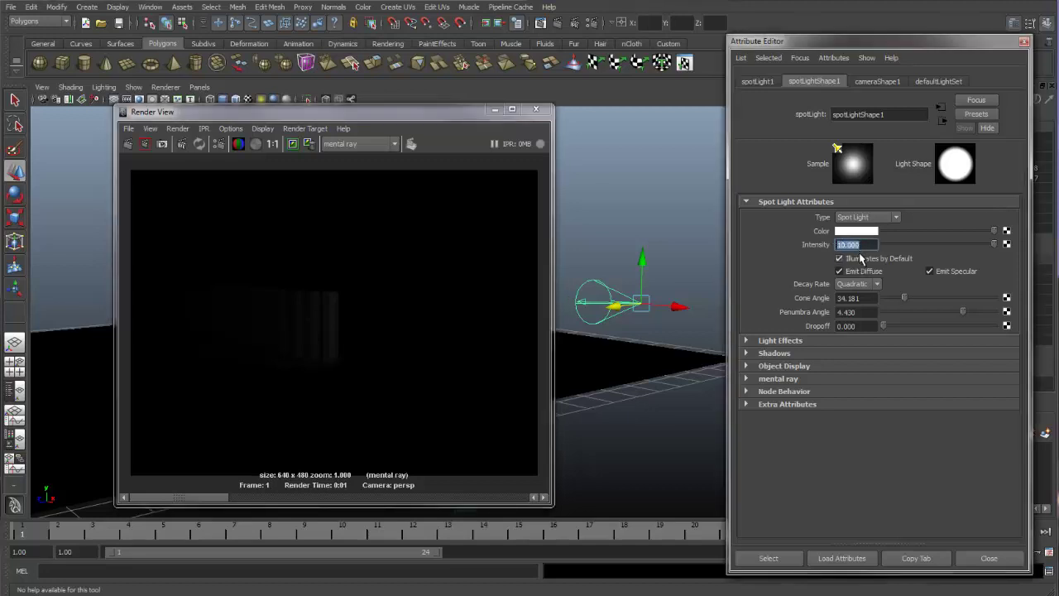
type("100")
key("Return")
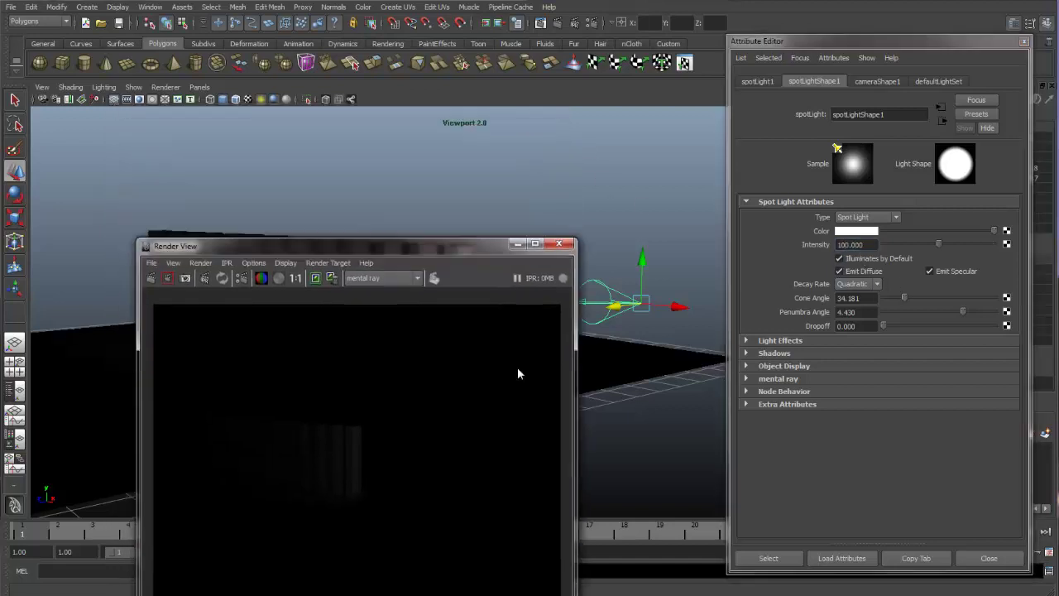
left_click_drag(492, 247, 530, 443)
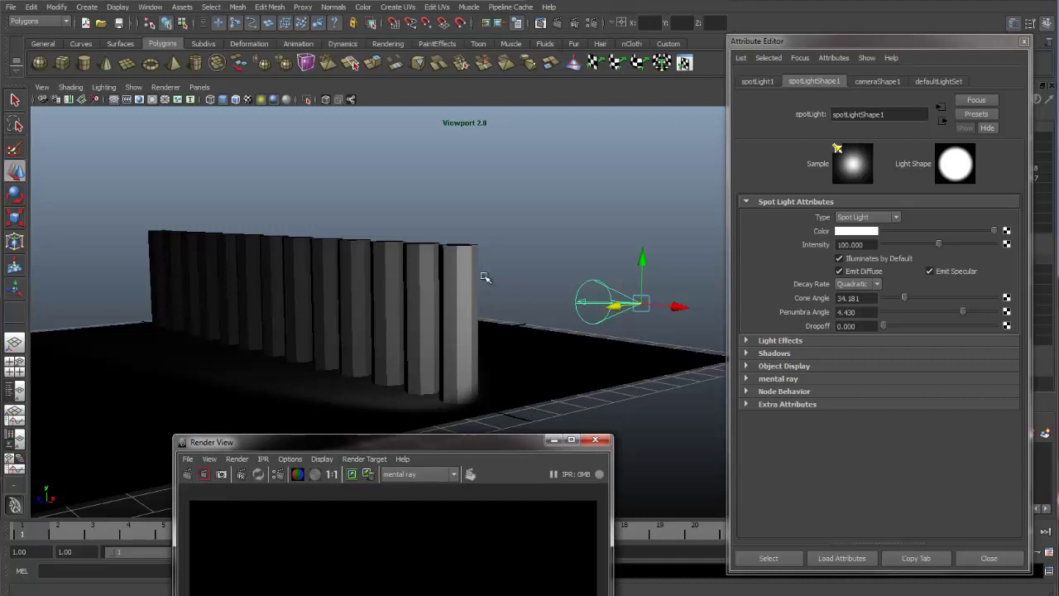
- Re-render the pillars with quadratic decay and compare the result with the stored no-decay render
left_click_drag(431, 442, 410, 153)
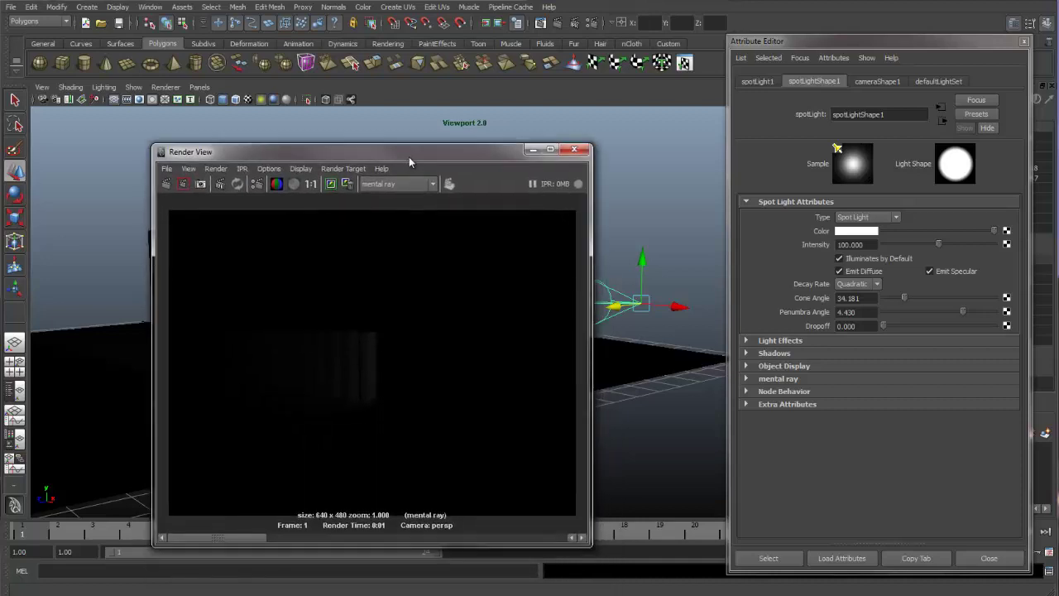
left_click(166, 184)
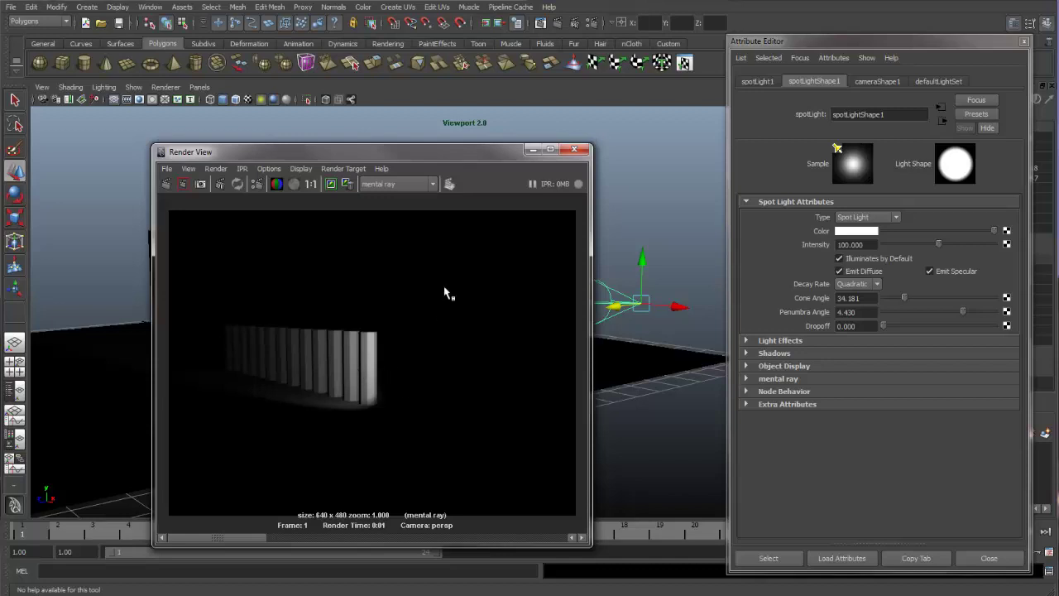
left_click_drag(470, 149, 360, 119)
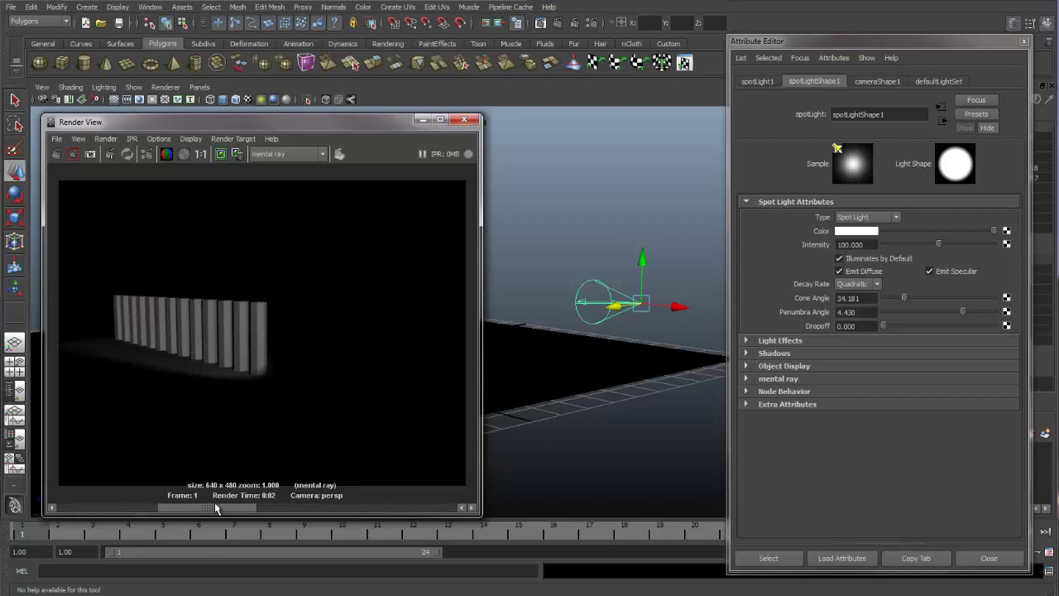
left_click_drag(195, 508, 150, 509)
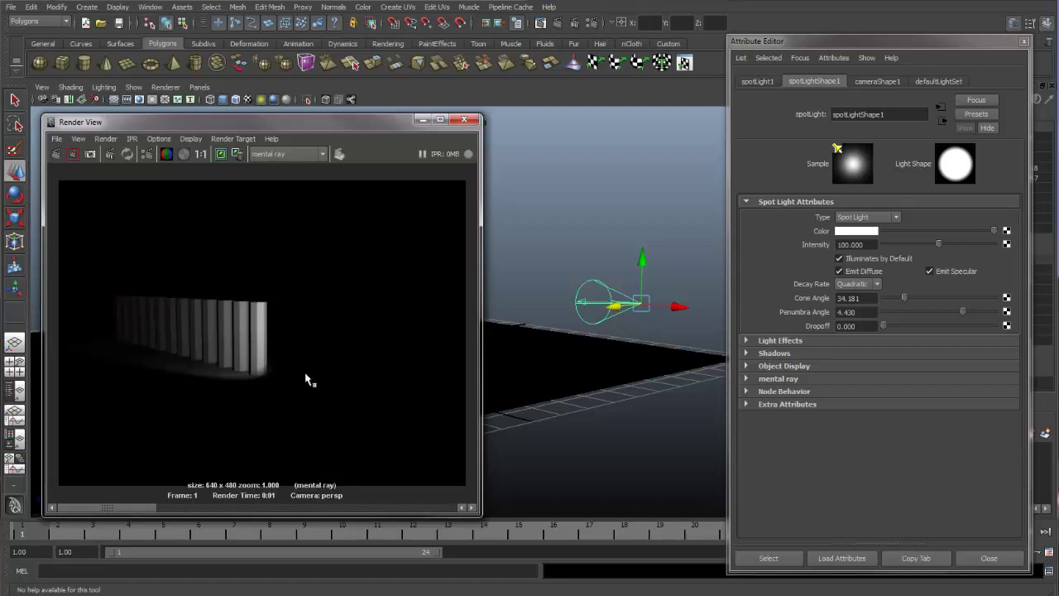
left_click_drag(316, 130, 325, 129)
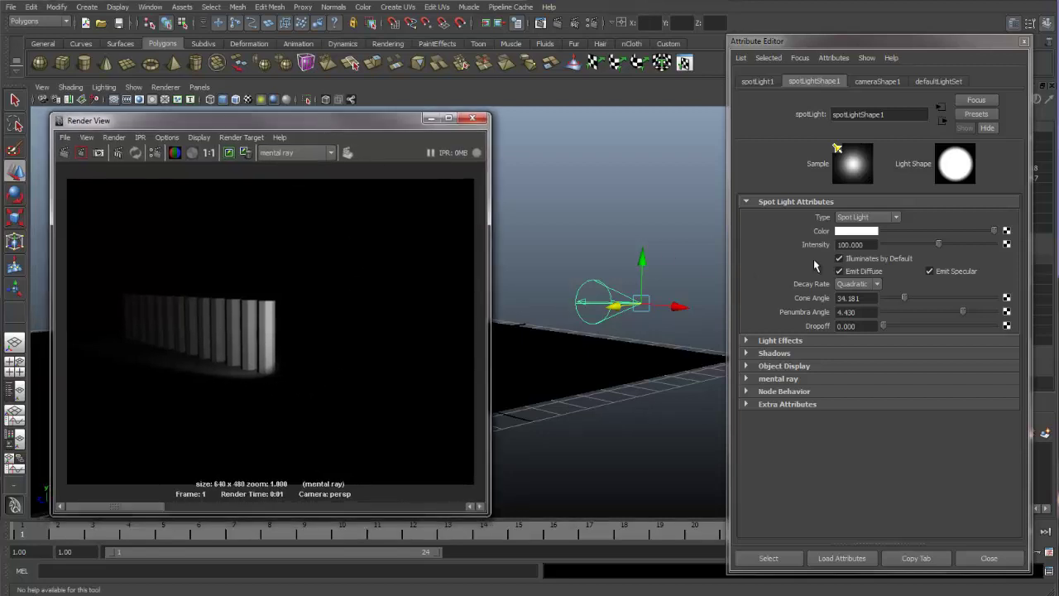
- Switch the spot light's decay rate to Linear, storing the quadratic image before rendering again
left_click(873, 284)
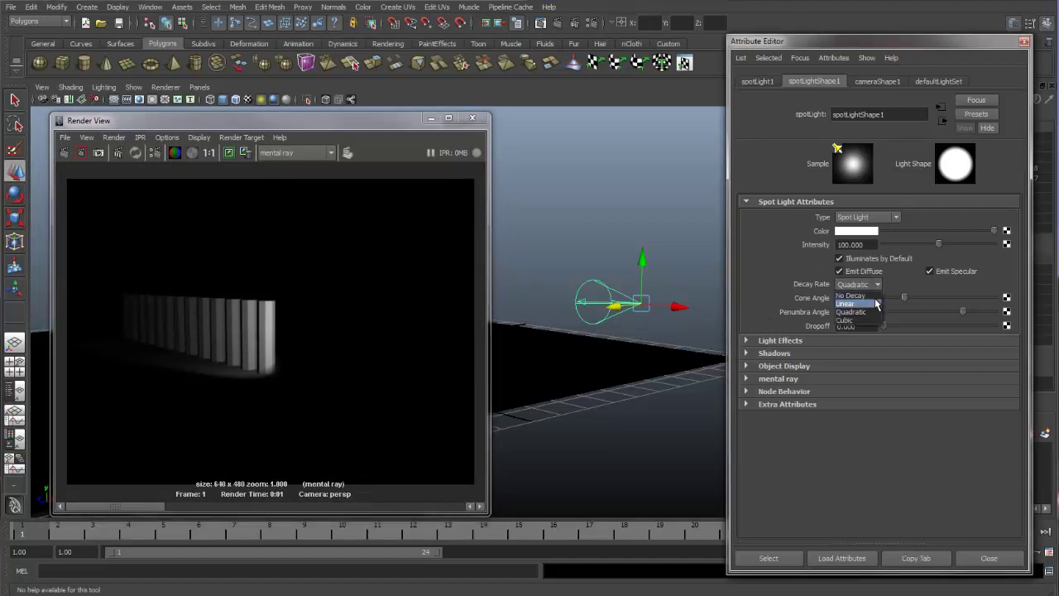
left_click(876, 303)
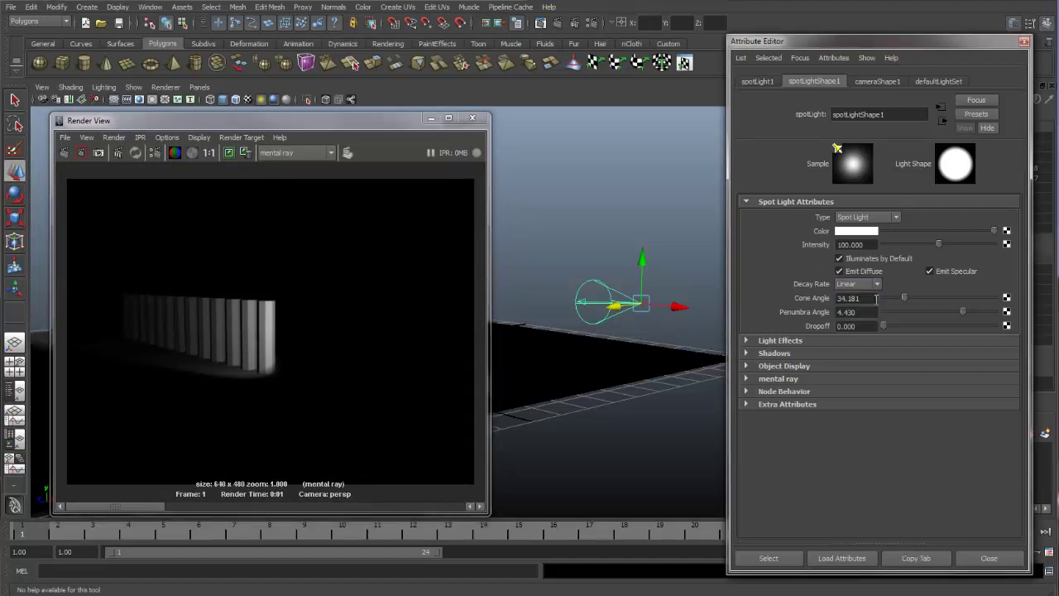
left_click(229, 152)
left_click(64, 153)
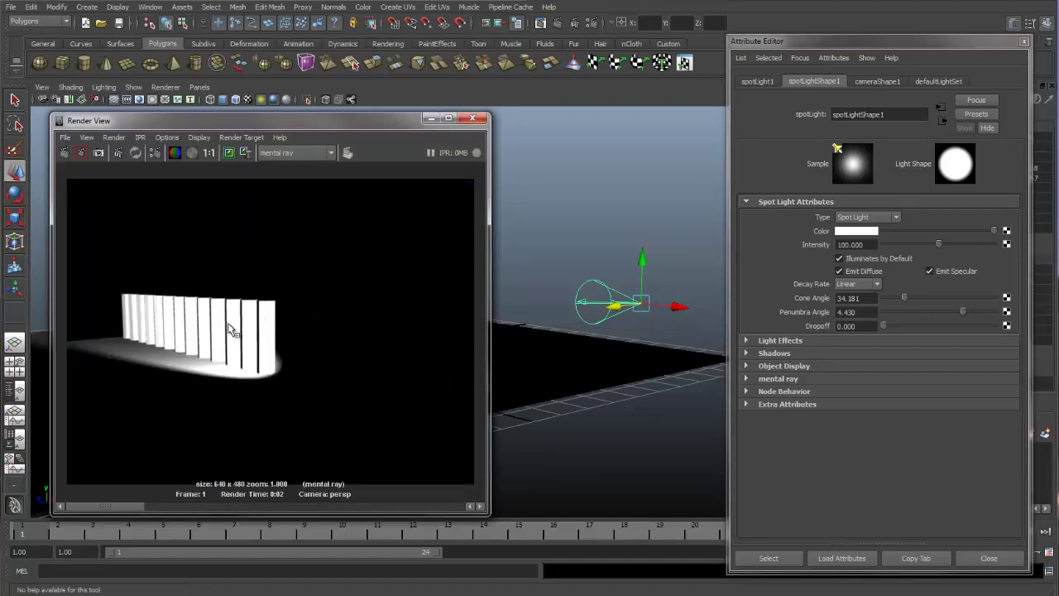
- Reduce the spot light's intensity to 10 for the linear decay
left_click_drag(320, 123, 414, 427)
left_click(868, 244)
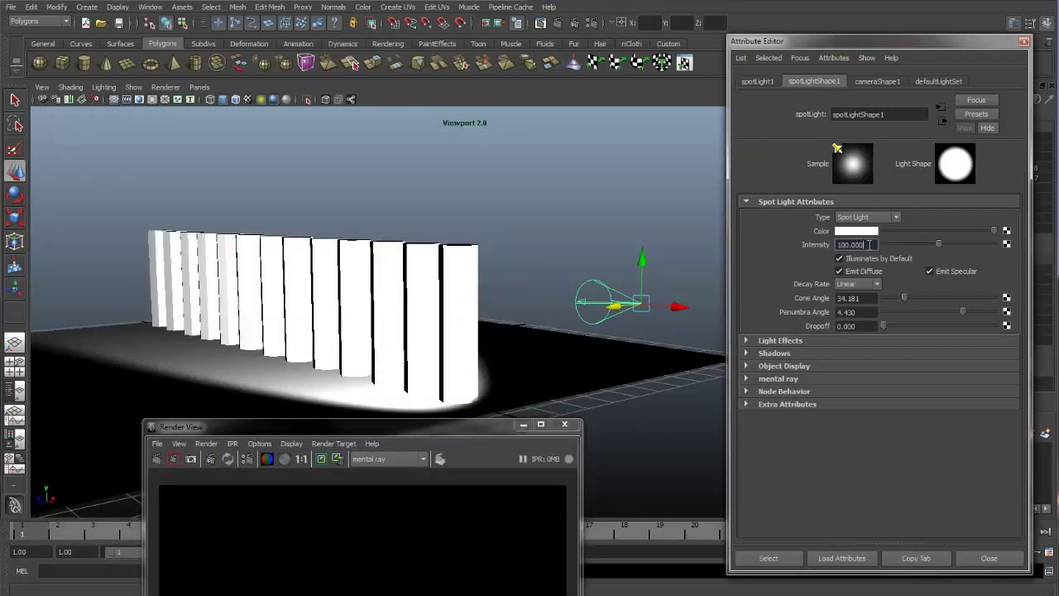
left_click_drag(868, 244, 823, 252)
type("10")
key("Return")
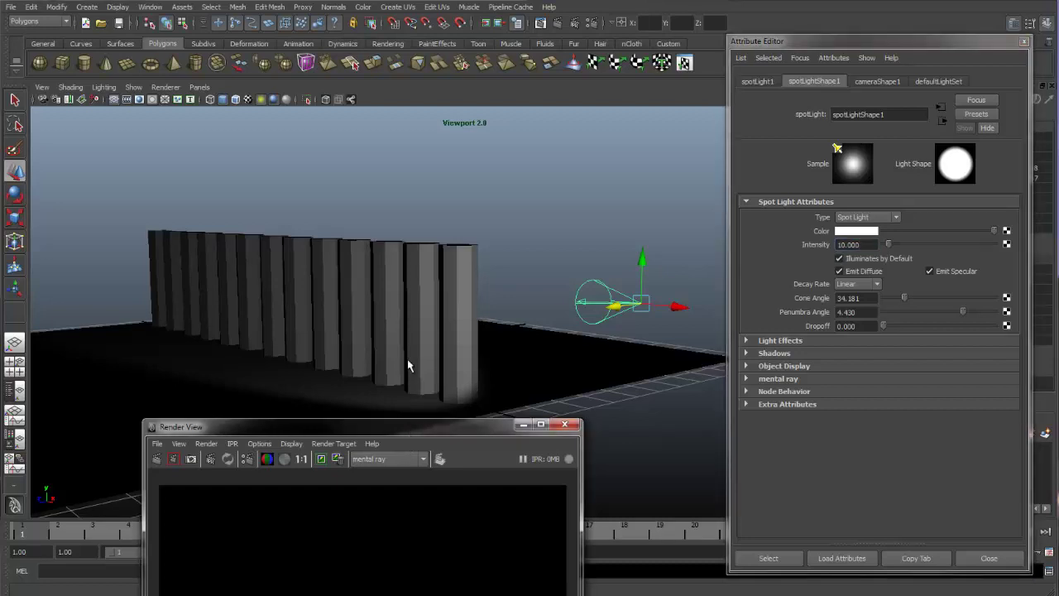
- Re-render the pillars with linear decay and compare the result with the stored quadratic-decay render
left_click_drag(425, 428, 408, 159)
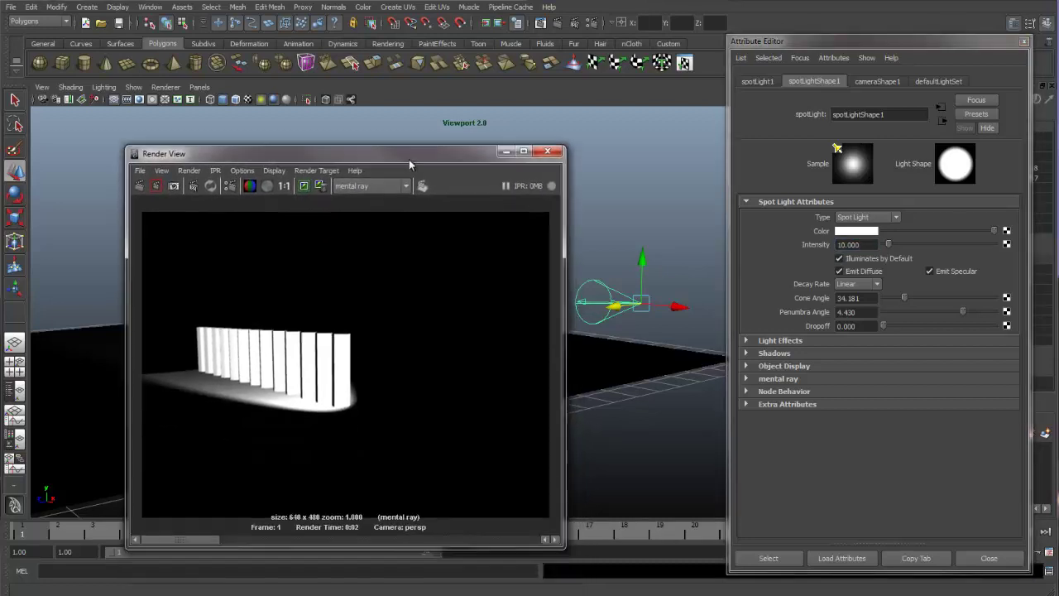
left_click(137, 192)
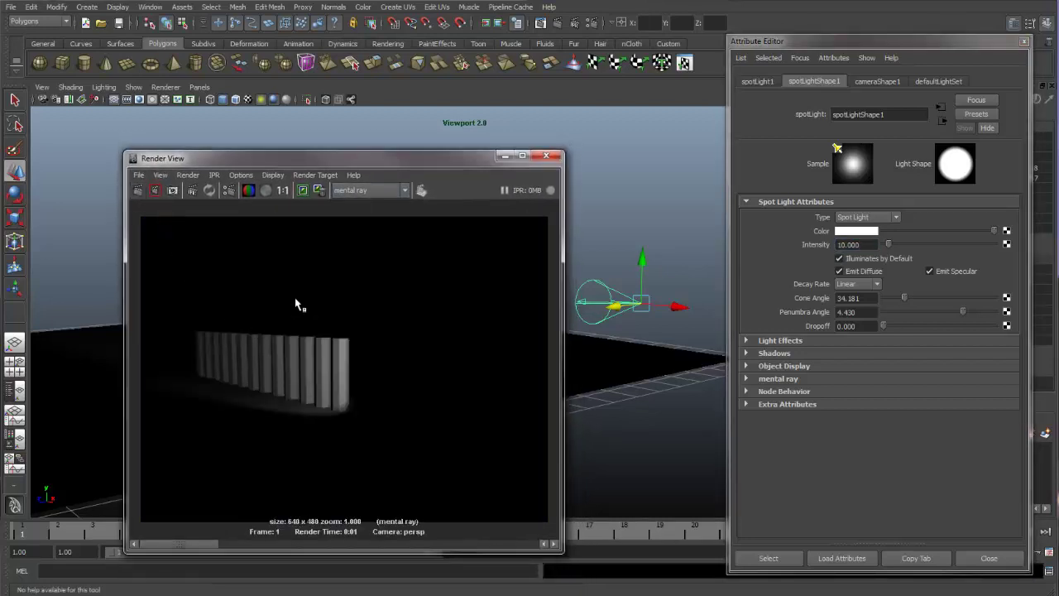
left_click(245, 546)
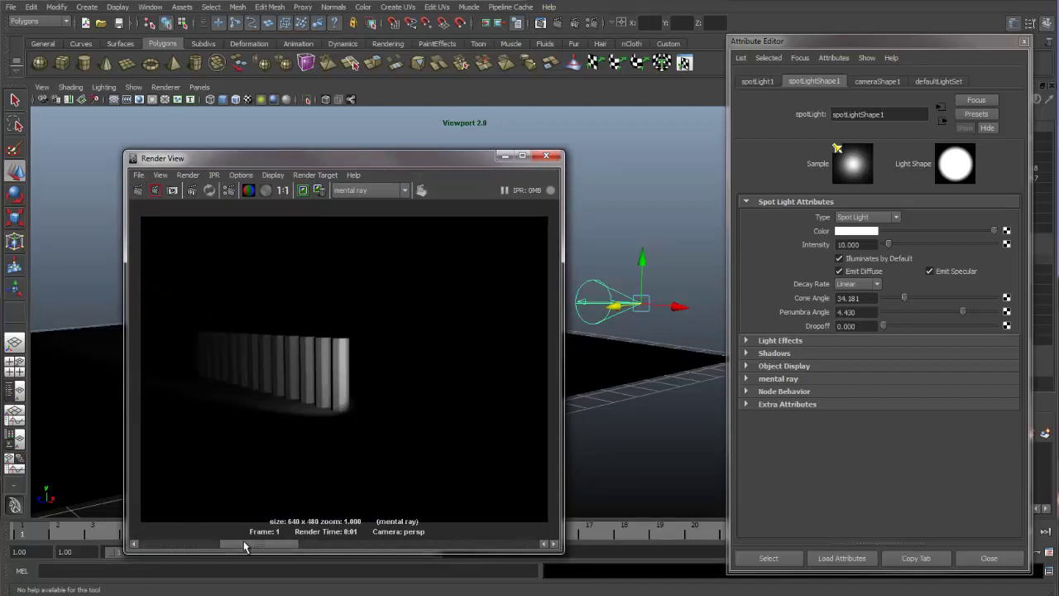
mouse_move(245, 546)
left_mouse_down()
mouse_move(232, 546)
mouse_move(256, 544)
left_mouse_up()
left_click_drag(258, 546, 205, 547)
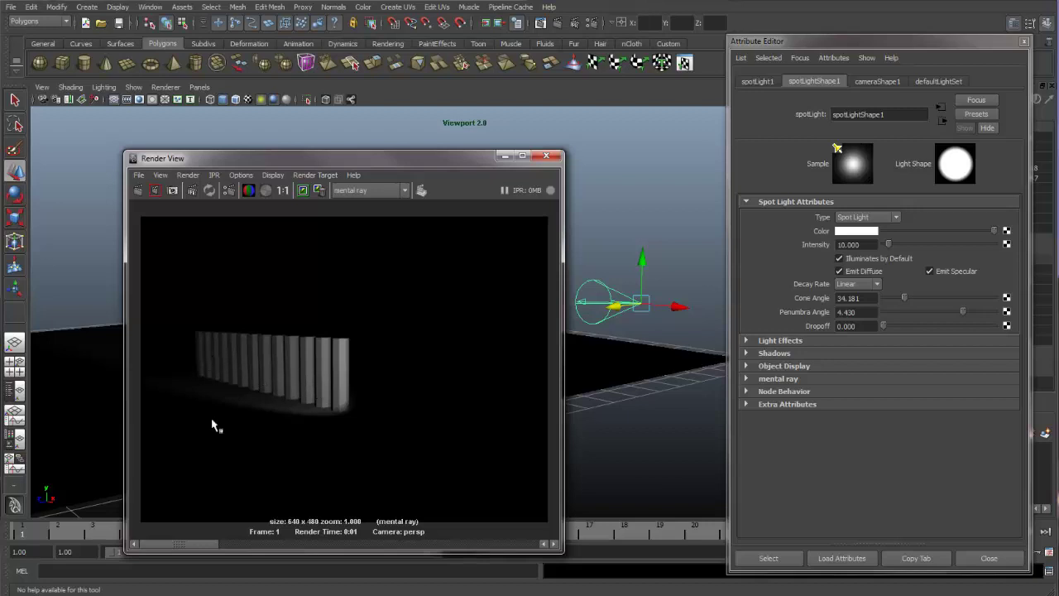
left_click_drag(228, 544, 206, 547)
- Set the spot light's decay rate to Cubic and raise its intensity to 500
left_click(879, 284)
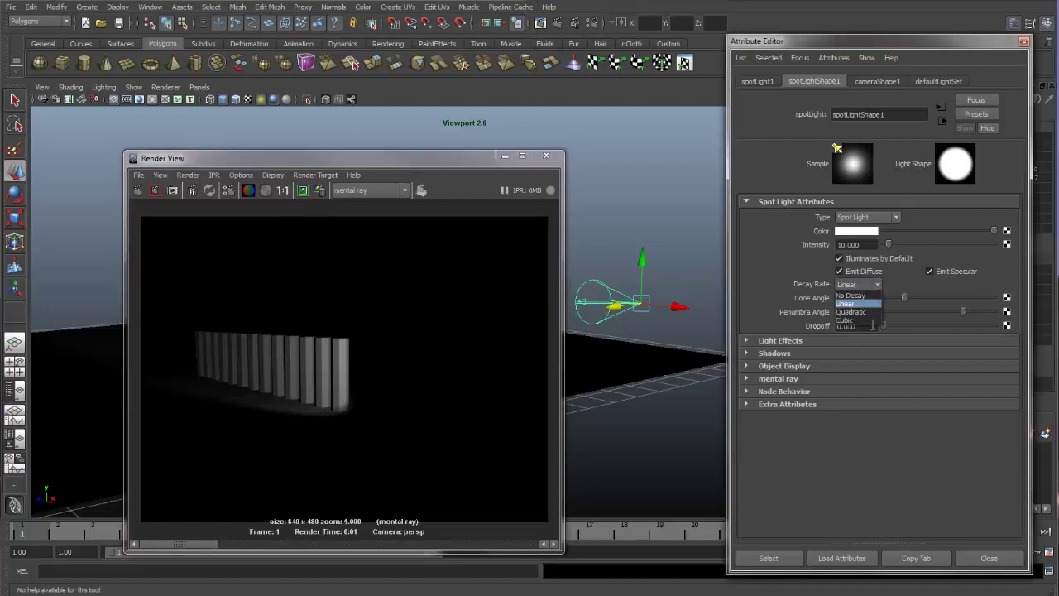
left_click(871, 321)
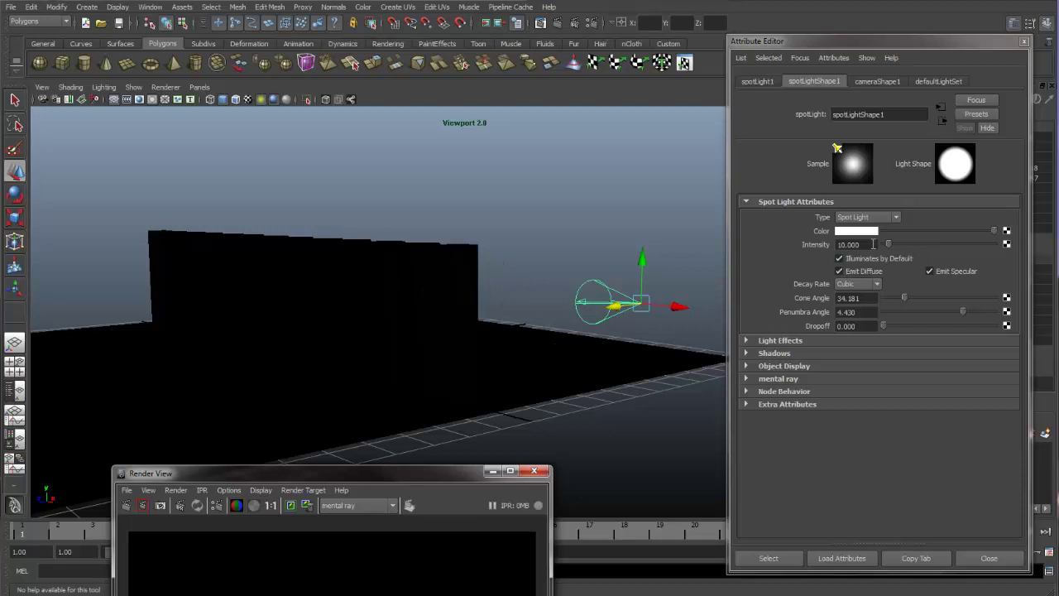
left_click_drag(874, 244, 993, 248)
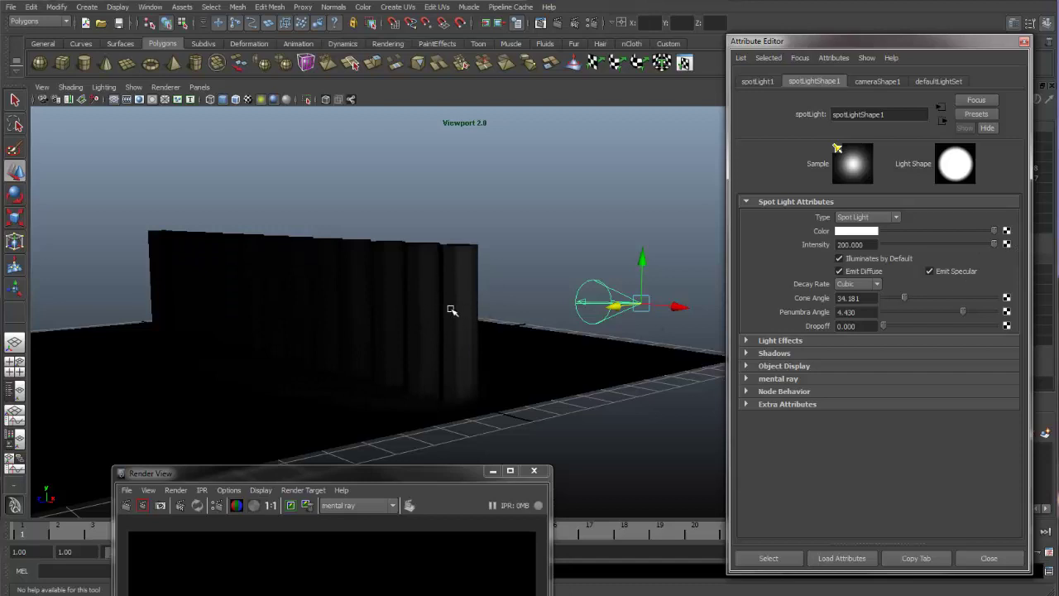
left_click_drag(872, 245, 799, 258)
type("500")
key("Return")
- Render the pillars with cubic decay and compare the result with the stored quadratic-decay render
left_click_drag(337, 481, 370, 173)
left_click(159, 201)
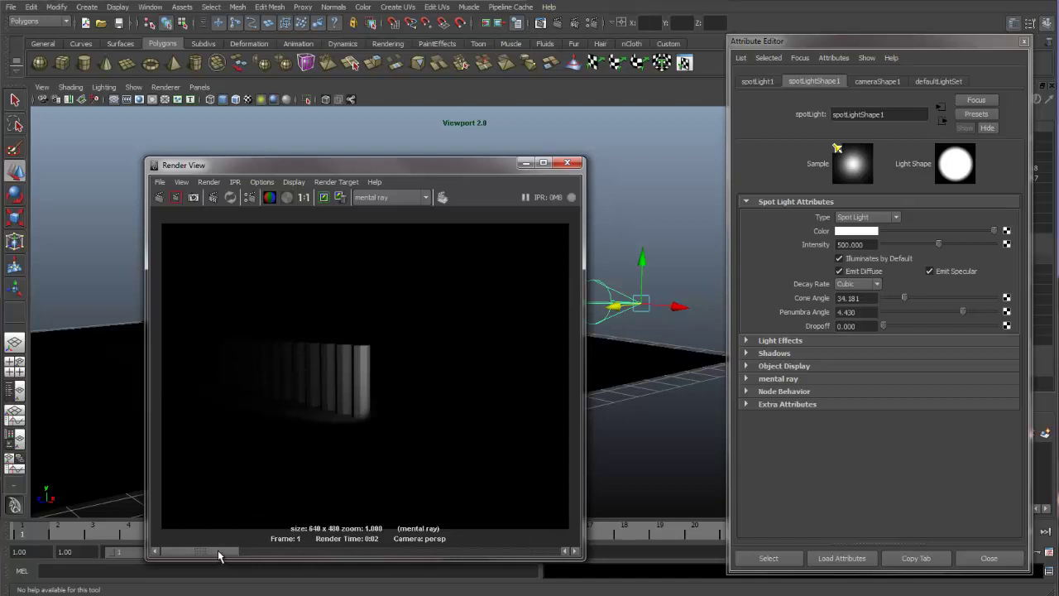
left_click(261, 554)
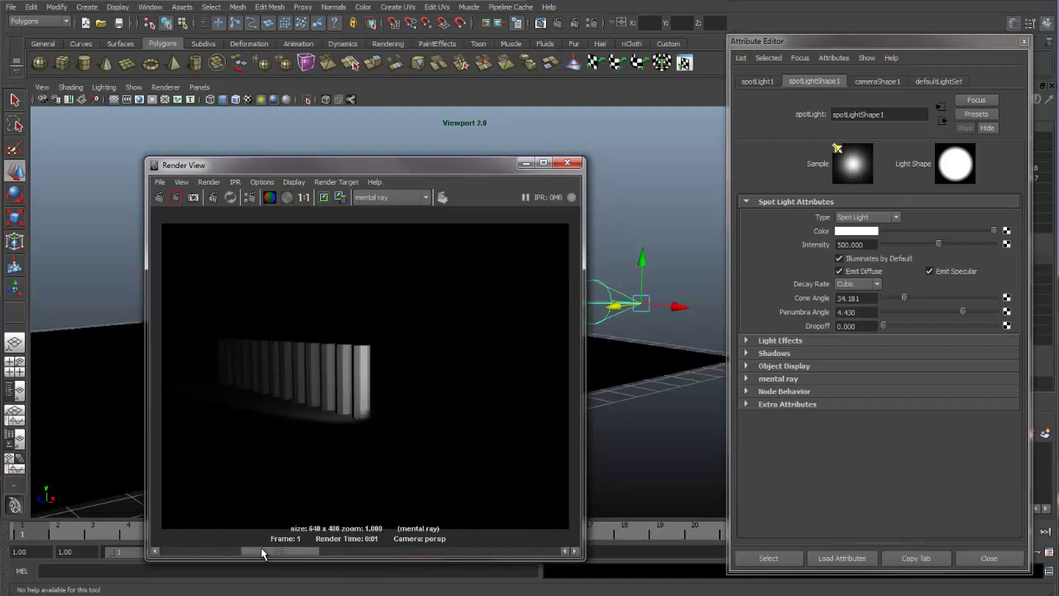
left_click(213, 553)
left_click(276, 554)
left_click(212, 556)
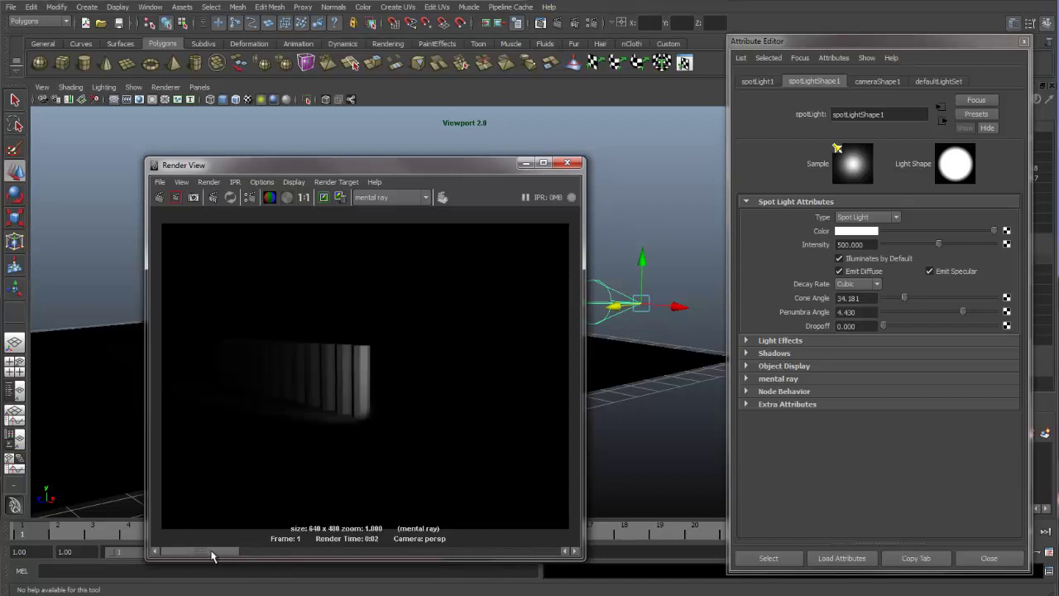
mouse_move(212, 556)
left_mouse_down()
mouse_move(262, 553)
mouse_move(208, 555)
left_mouse_up()
left_click(877, 284)
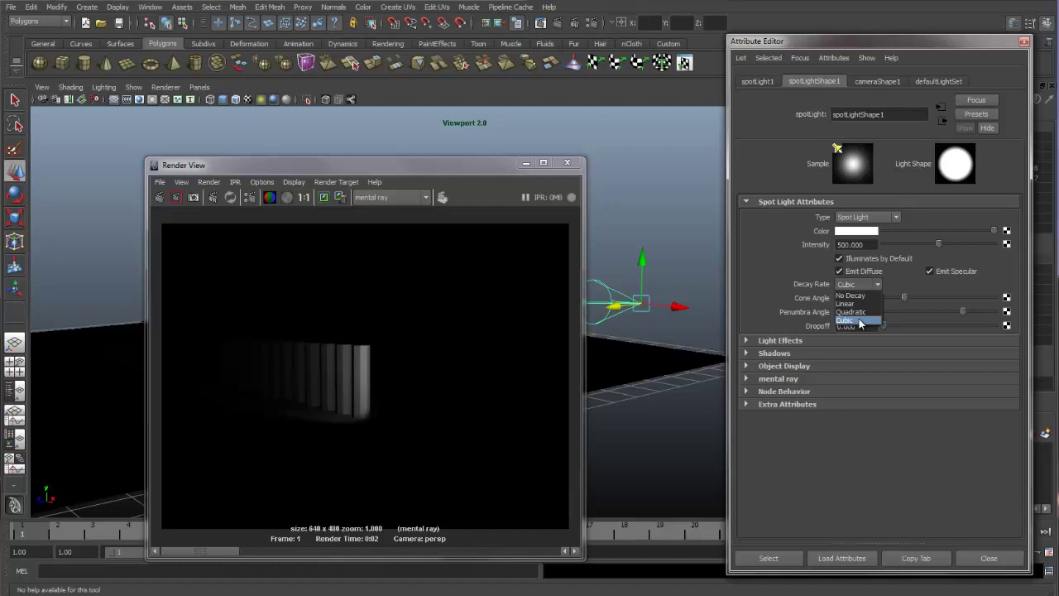
left_click(492, 167)
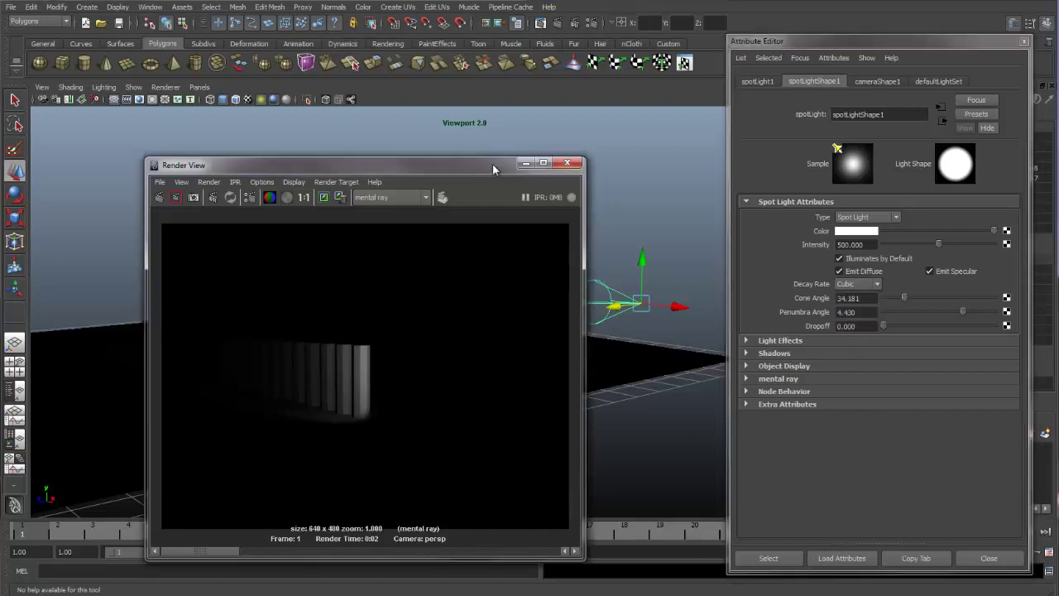
left_click_drag(489, 167, 494, 136)
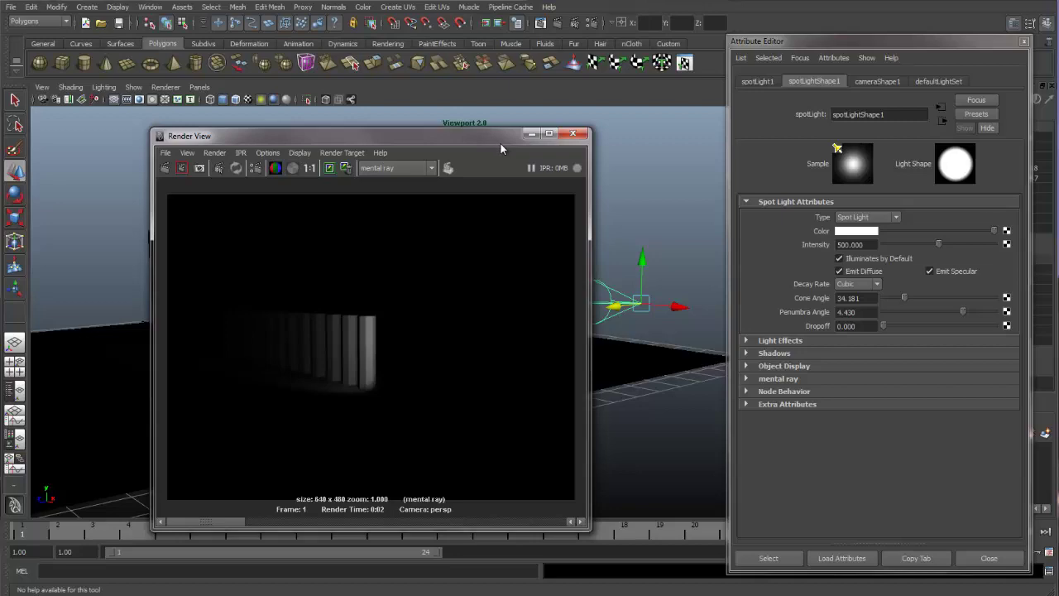